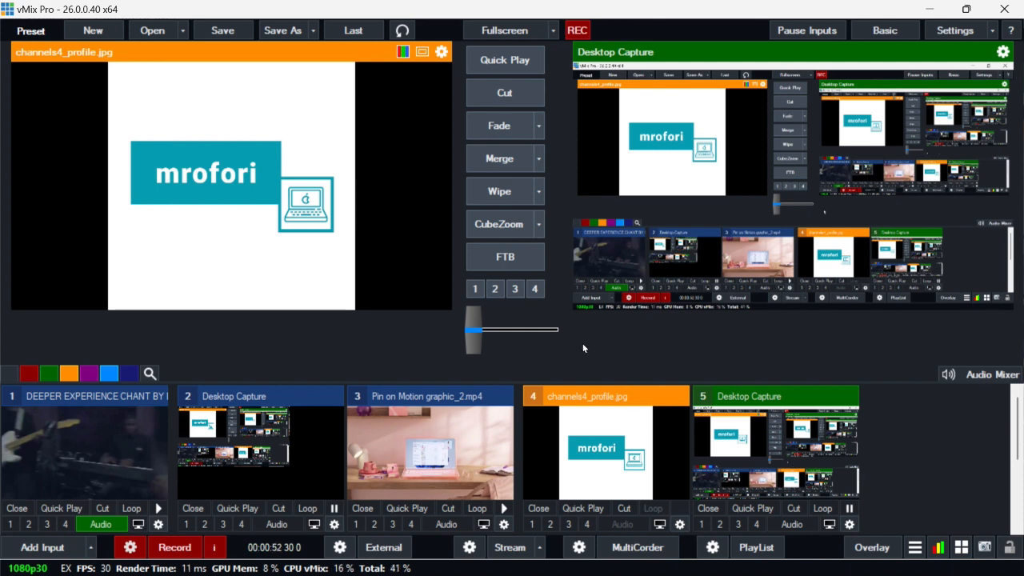
Switch to the browser with Facebook, open the live video creation page and choose Go live.
click(625, 559)
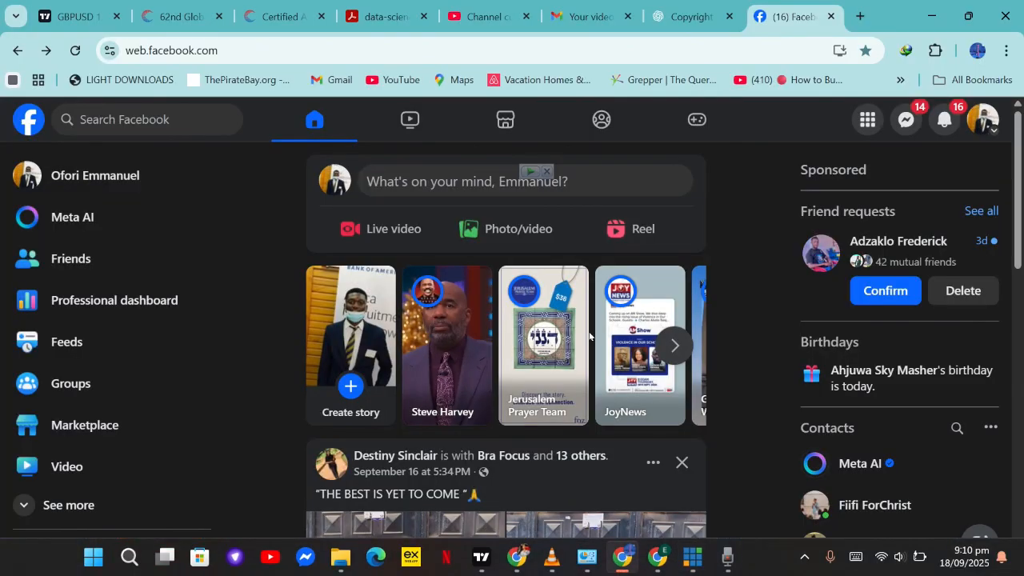
click(376, 228)
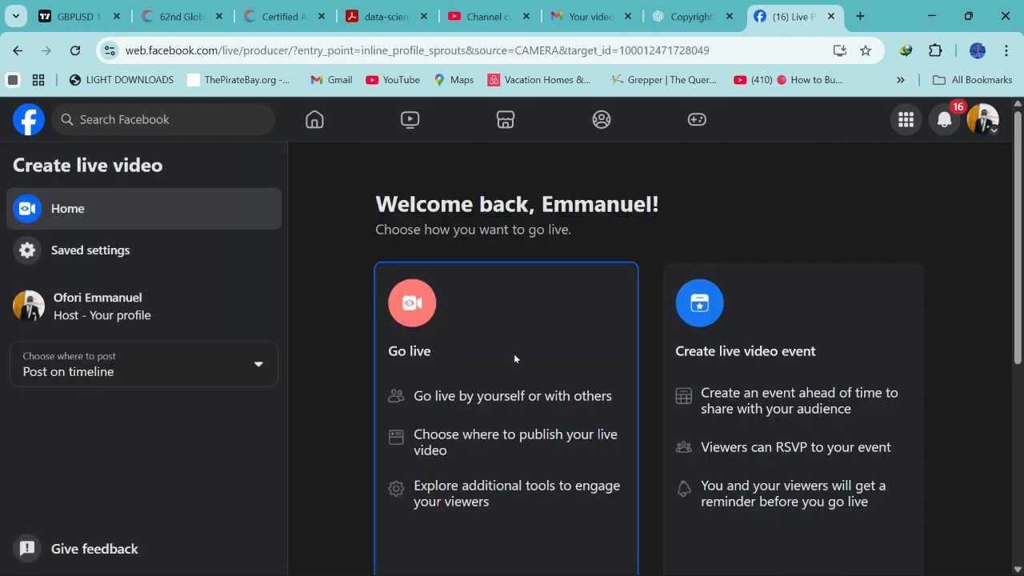
scroll(513, 353, down, 5)
scroll(514, 359, up, 1)
scroll(514, 360, up, 1)
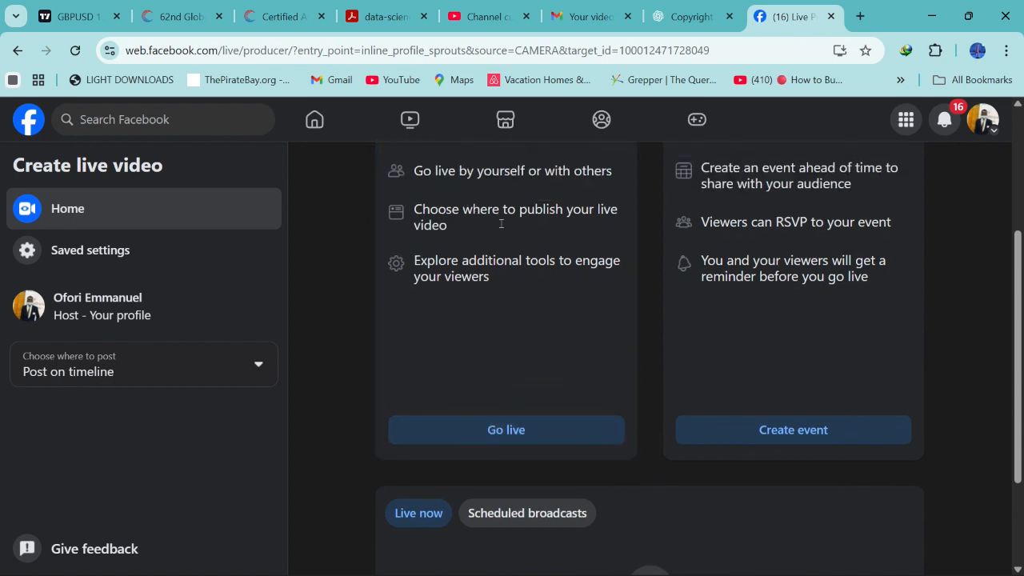
click(482, 433)
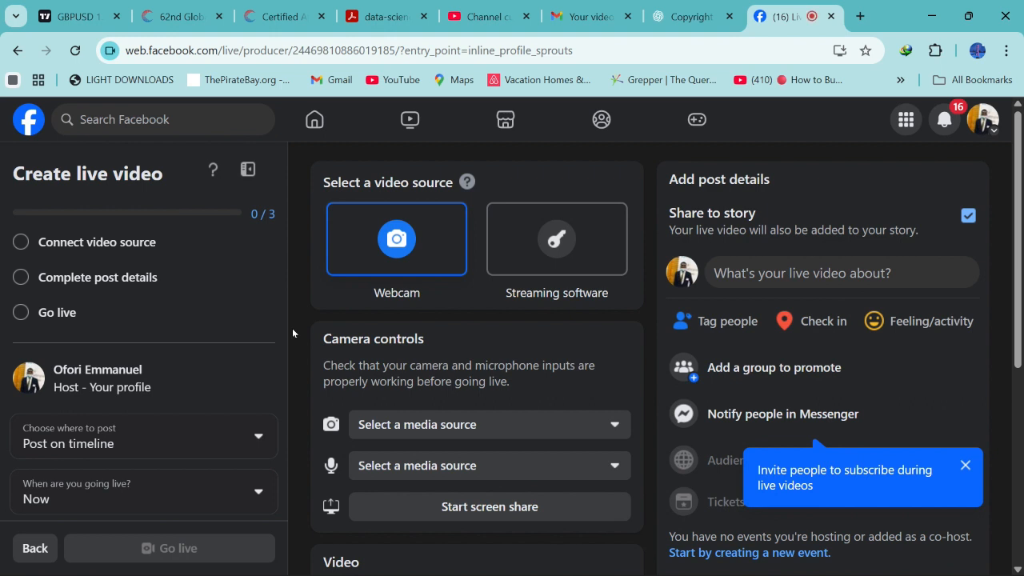
Choose streaming software as the live video source and review its setup section.
click(544, 259)
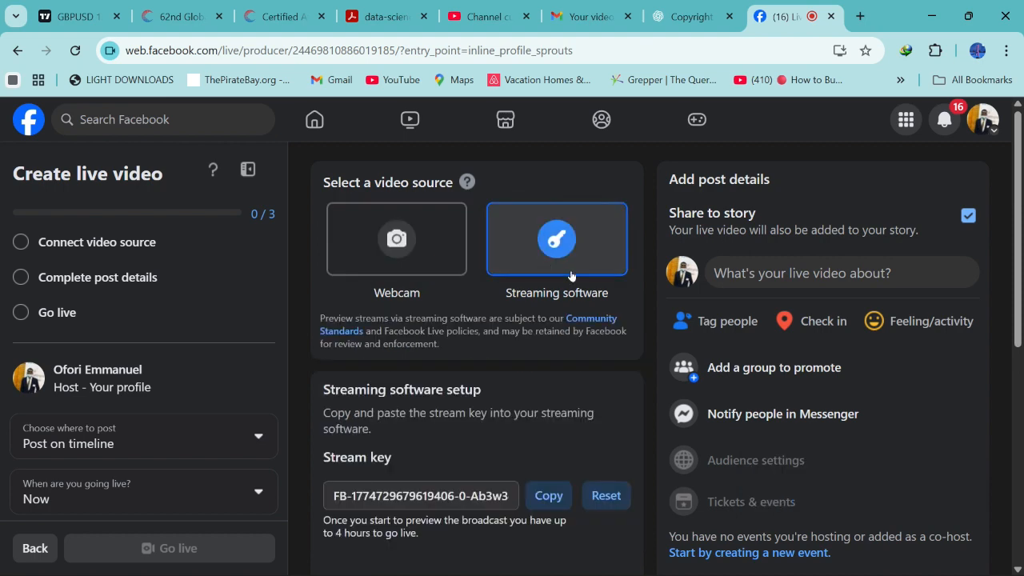
scroll(571, 304, down, 1)
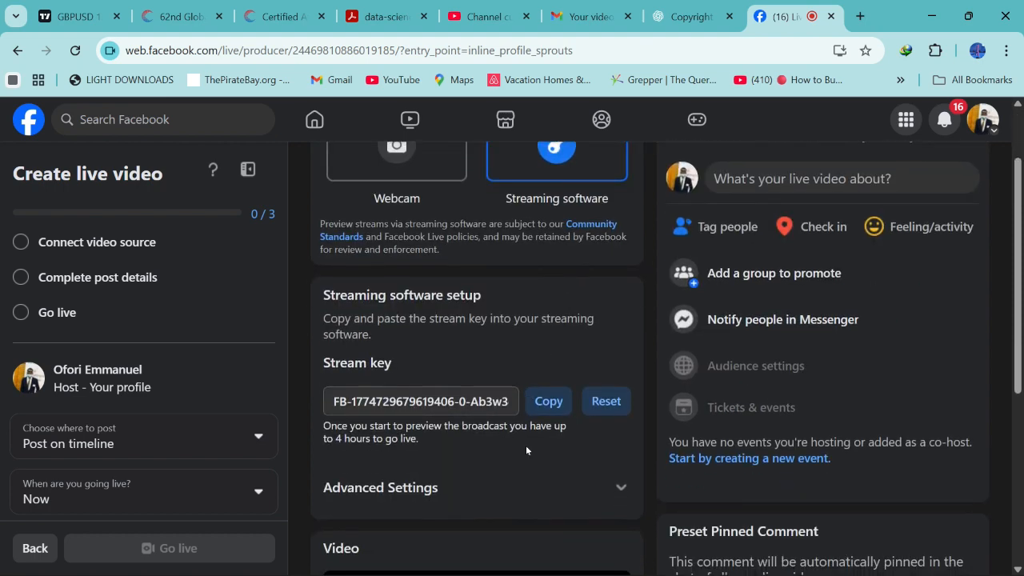
scroll(510, 507, down, 1)
scroll(509, 506, up, 2)
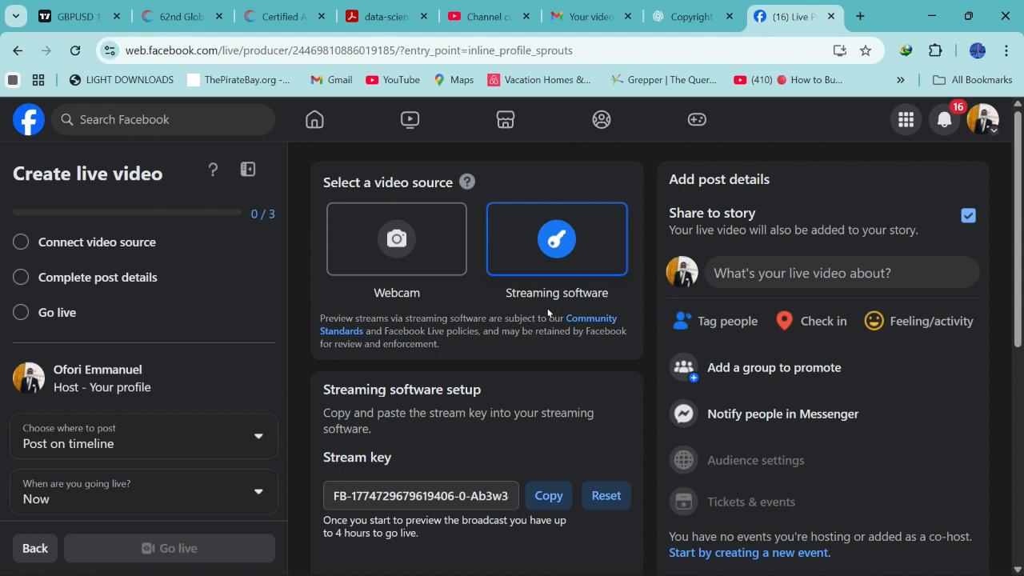
Expand the advanced streaming settings and copy the stream key.
click(548, 495)
scroll(564, 444, down, 2)
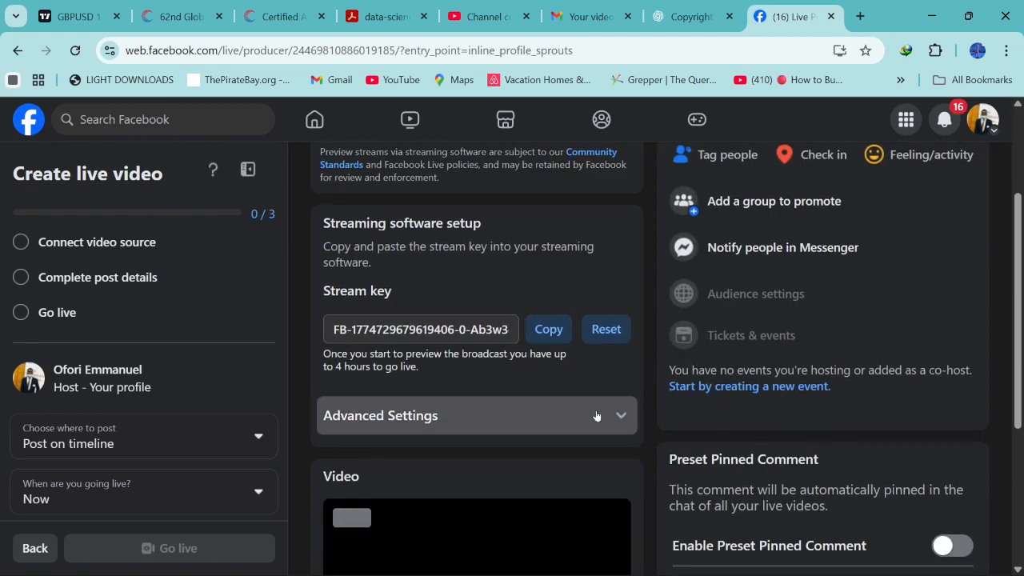
click(596, 415)
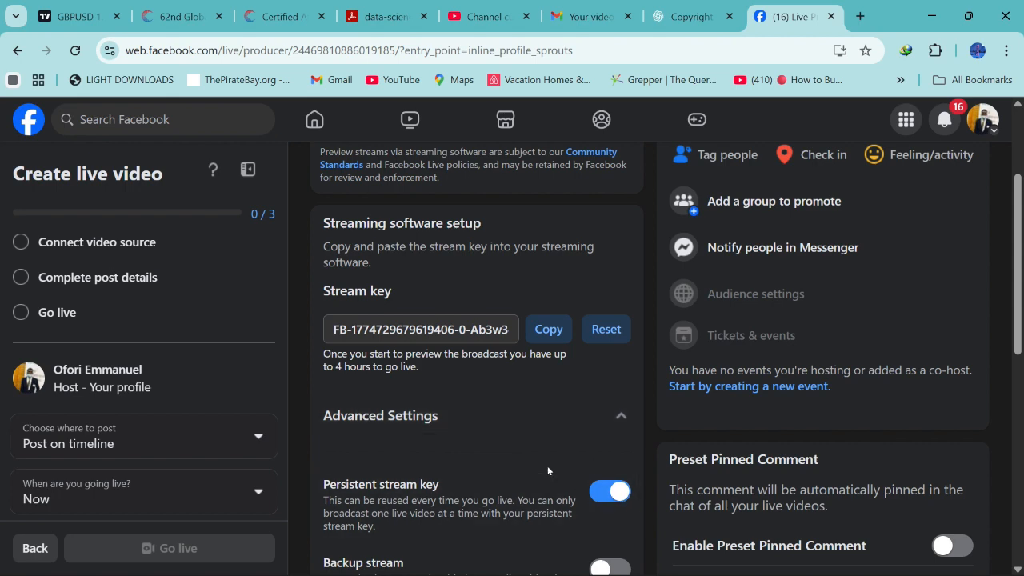
scroll(547, 466, down, 3)
scroll(548, 466, up, 5)
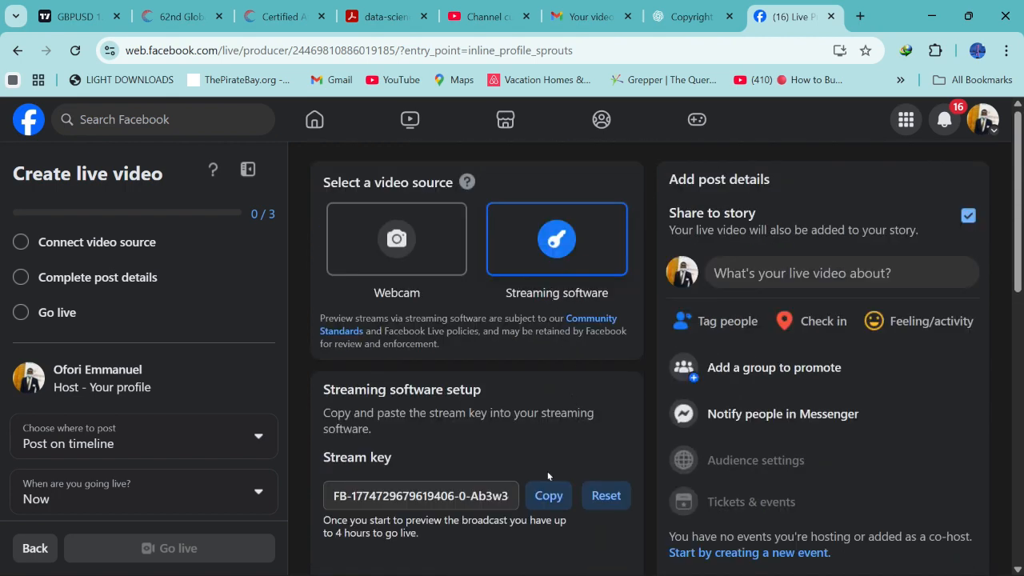
click(547, 497)
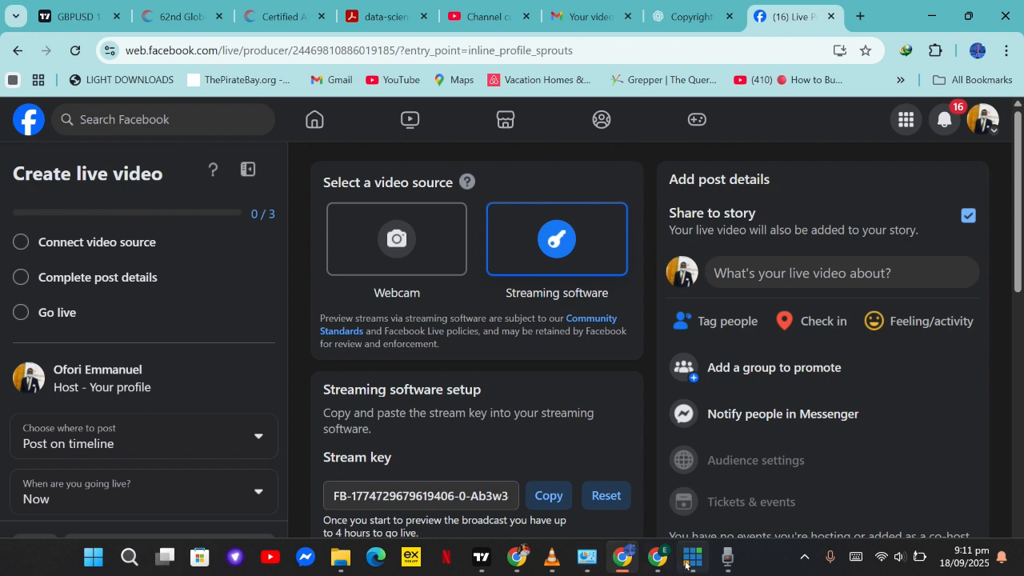
Switch to vMix and, in the streaming settings, set the destination to Facebook Stream Key and paste the stream key.
click(691, 558)
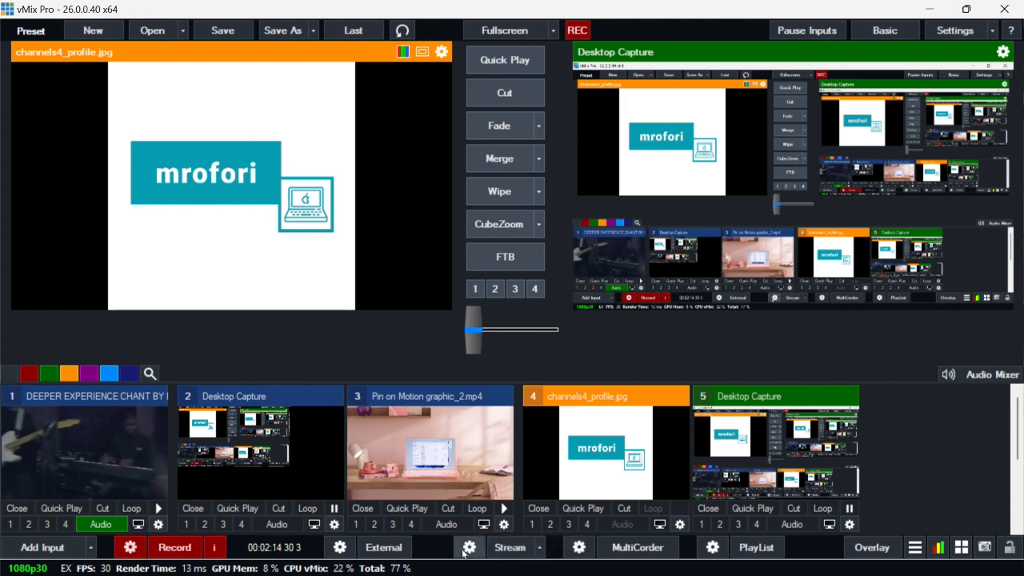
click(468, 549)
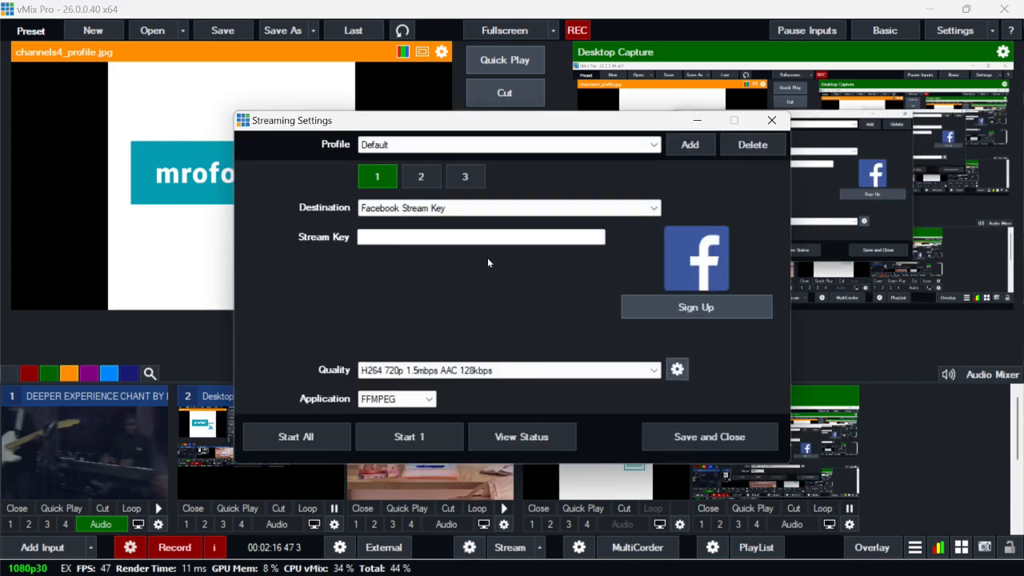
click(522, 209)
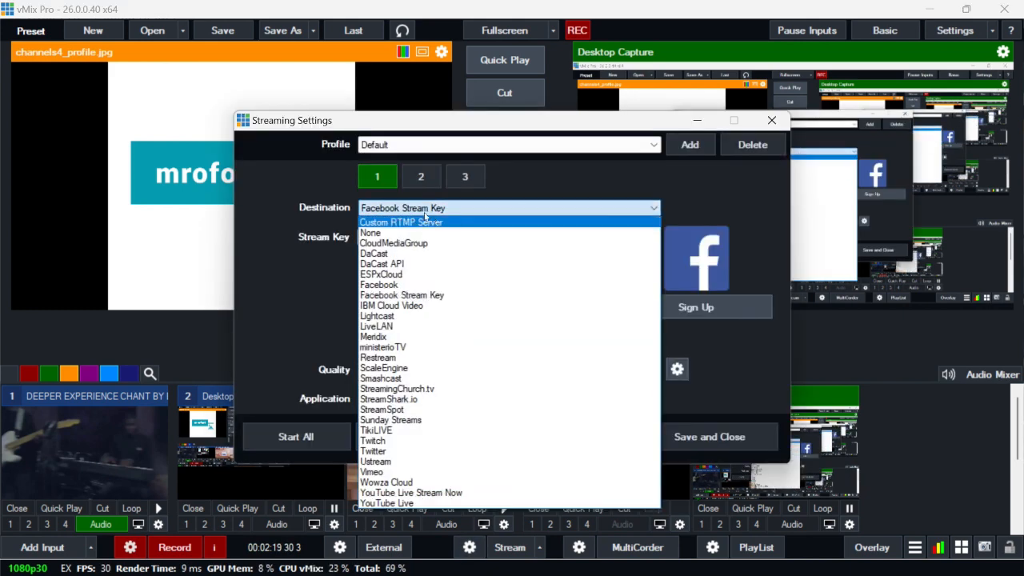
click(436, 295)
click(523, 236)
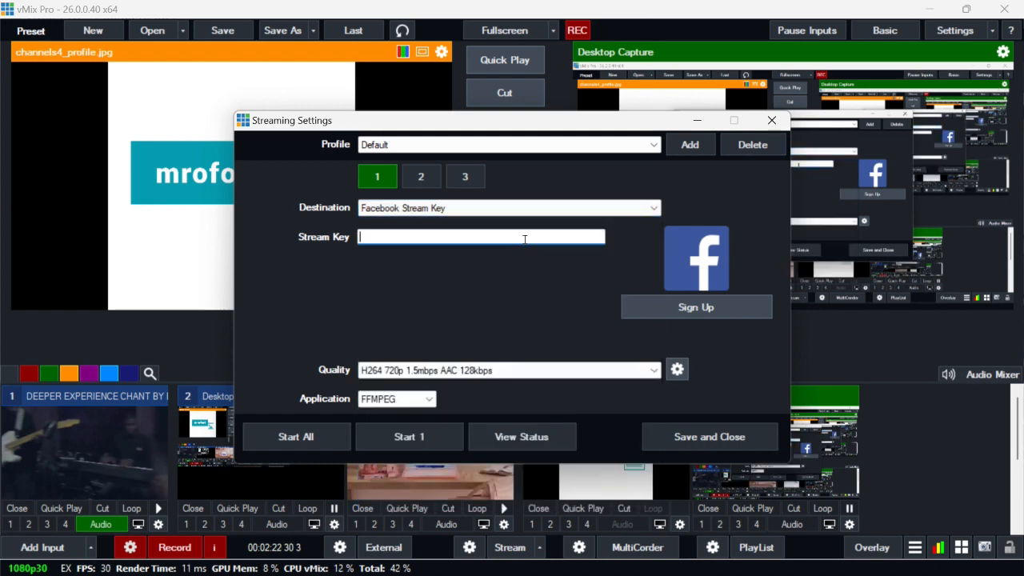
key(ctrl+v)
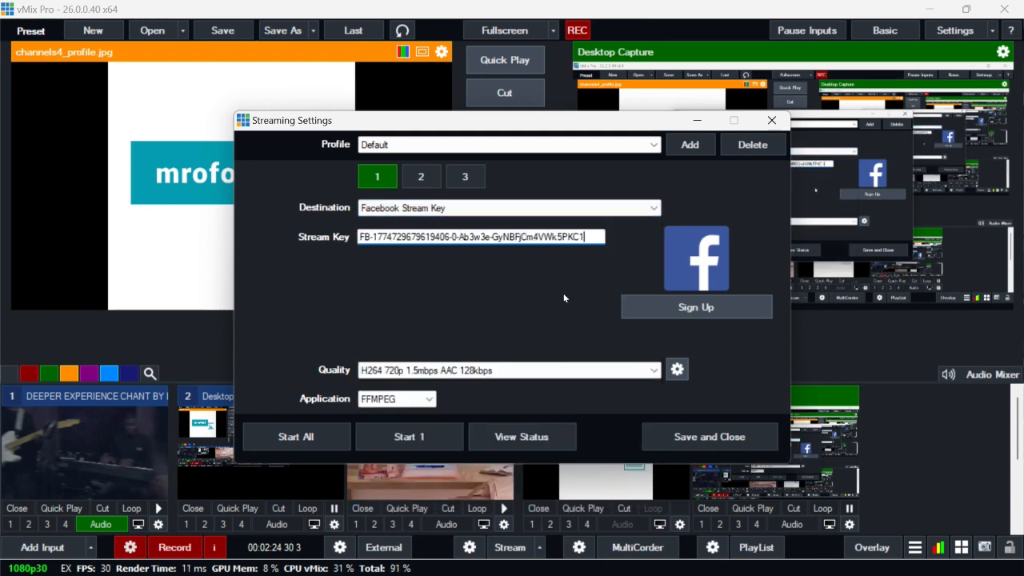
Set the stream quality to Facebook H264 720p 1.5mbps AAC 128kbps, save the settings and start the stream.
click(654, 373)
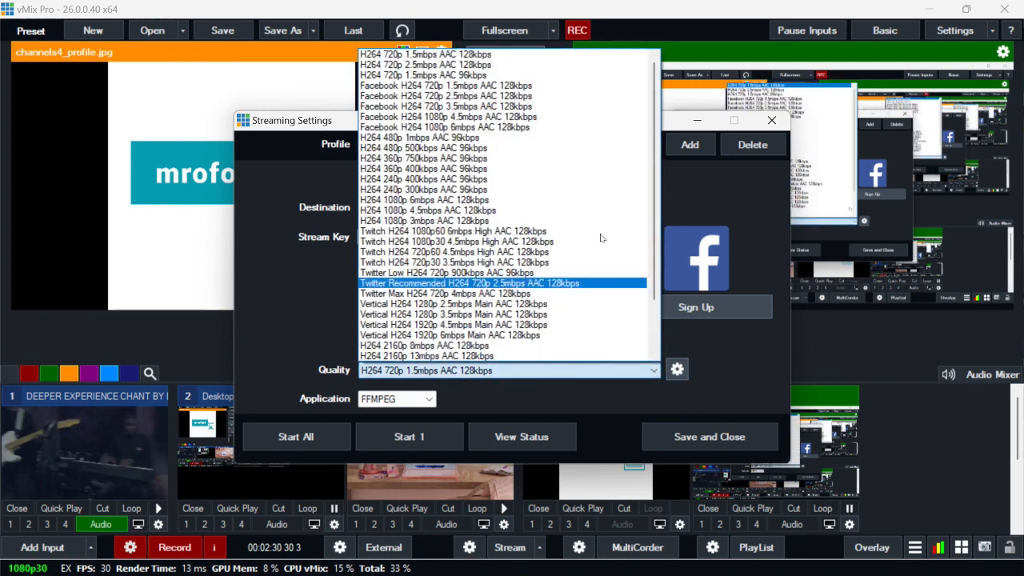
click(735, 348)
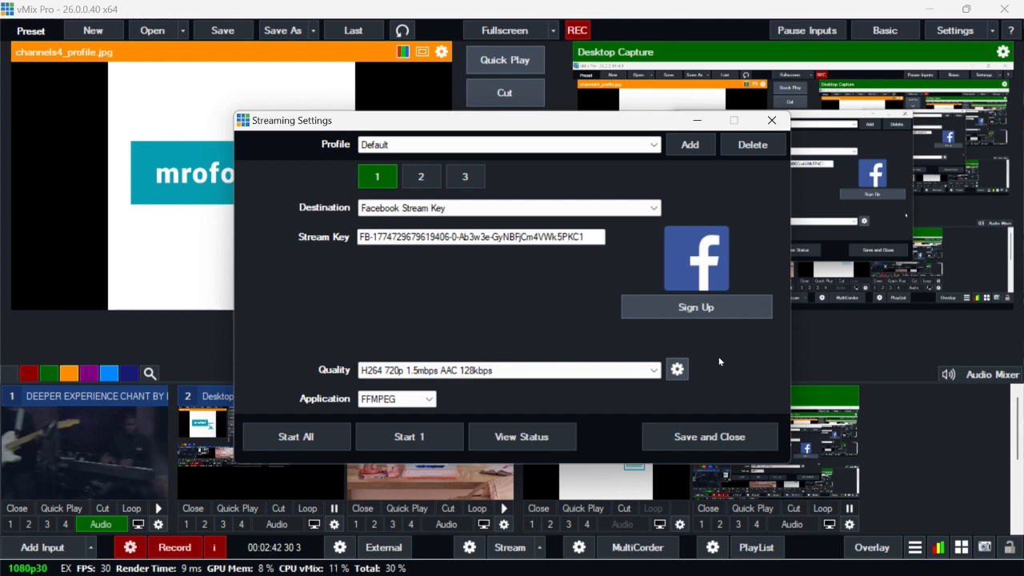
click(651, 372)
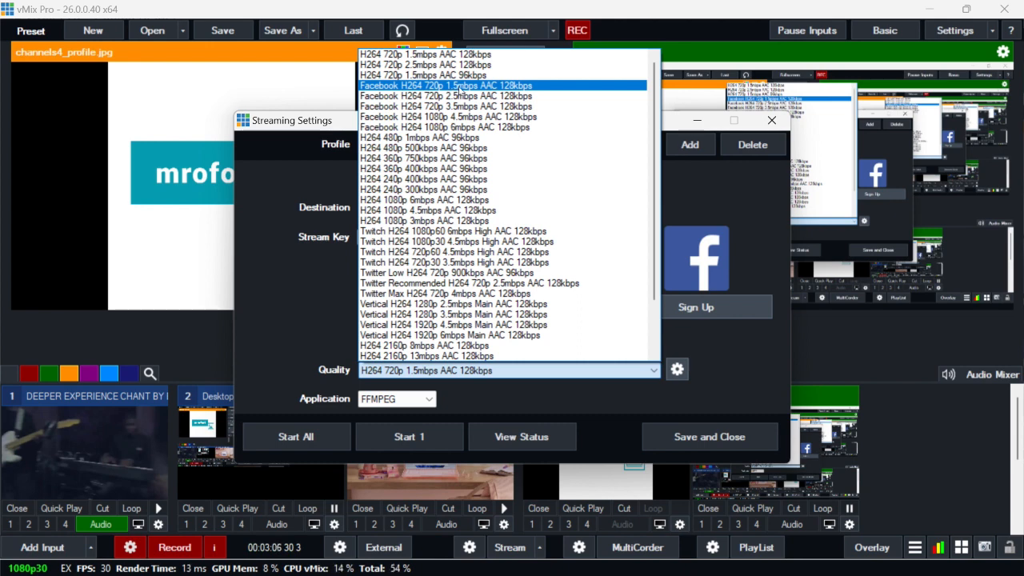
click(458, 86)
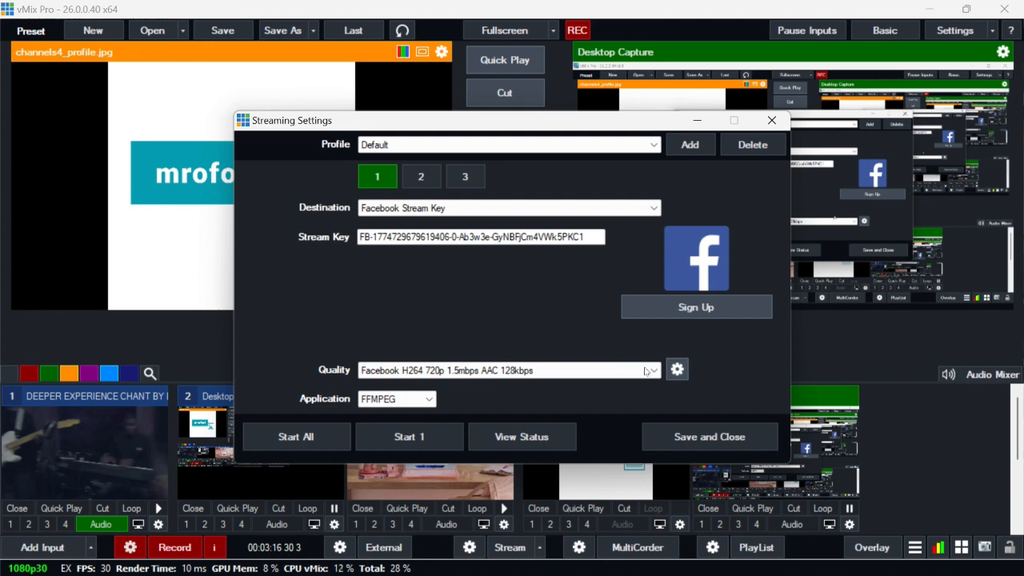
click(726, 439)
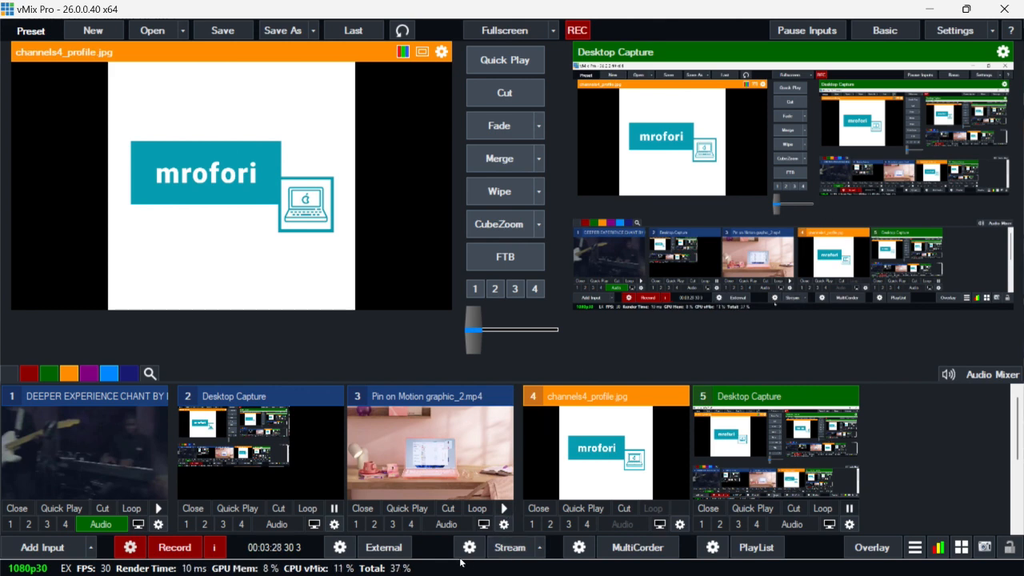
click(511, 550)
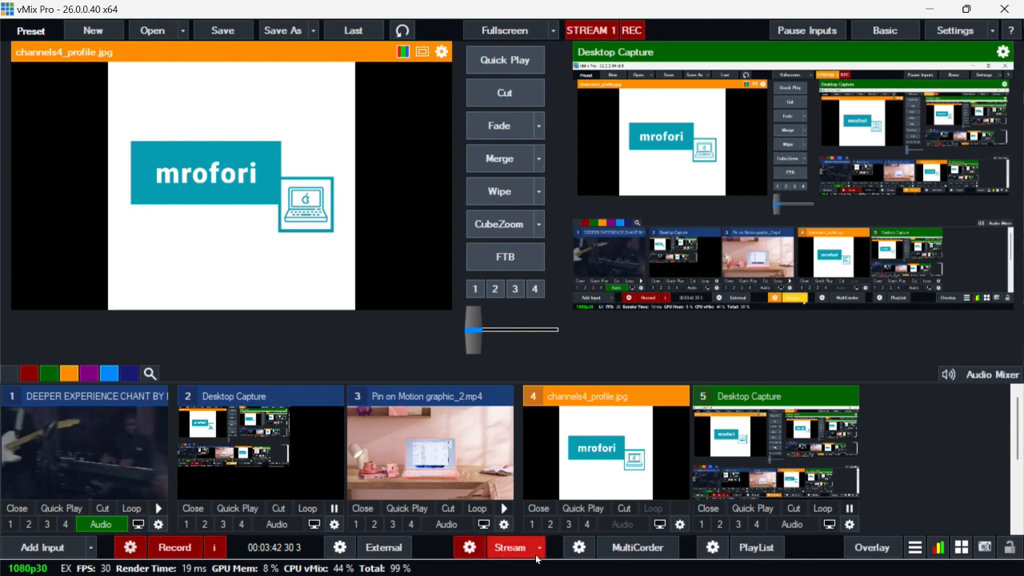
Switch to the Facebook live page in the browser and title the live video post "Trial Streaming video".
mouse_move(627, 574)
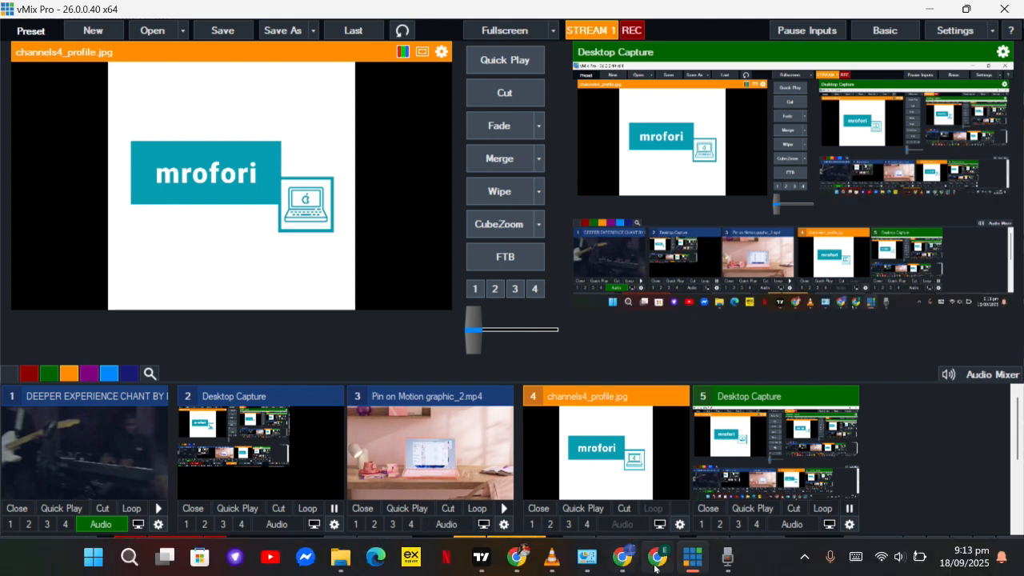
click(656, 558)
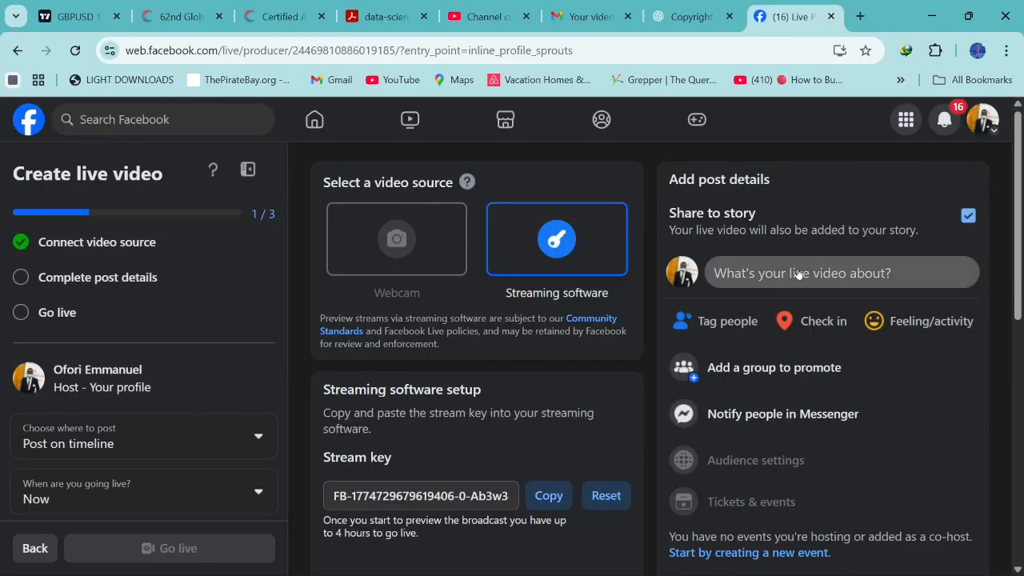
click(798, 273)
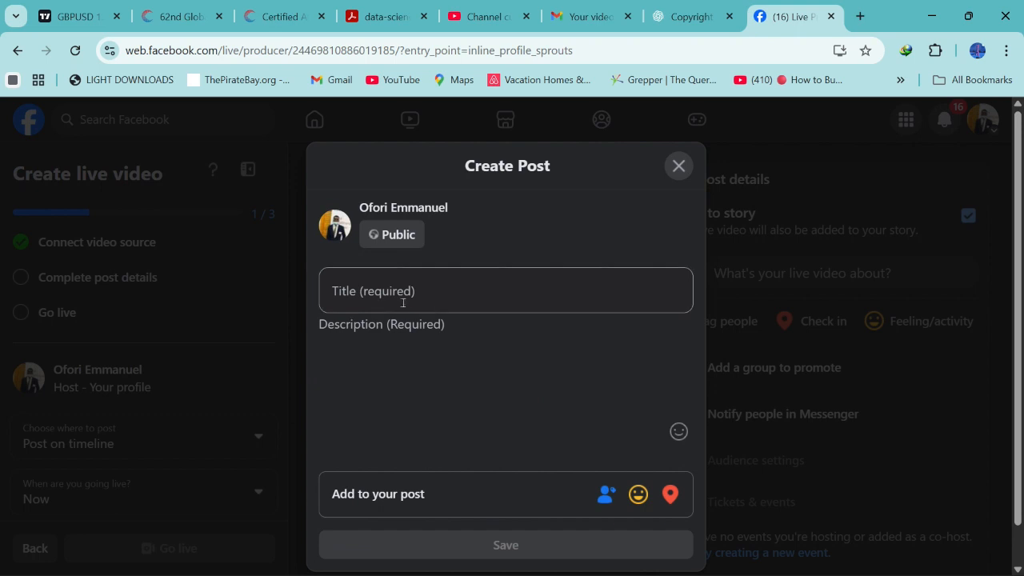
click(401, 302)
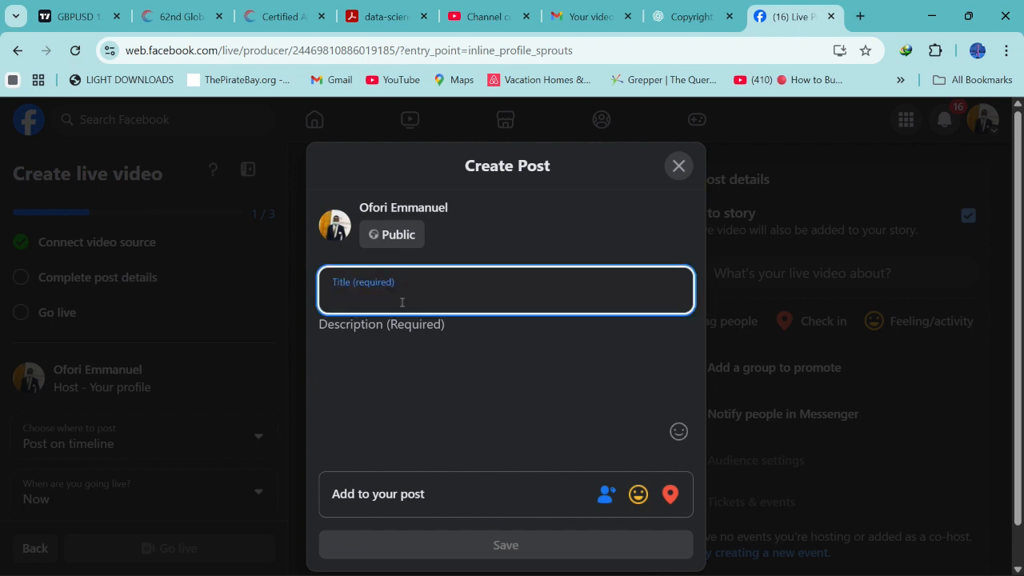
text(Tr)
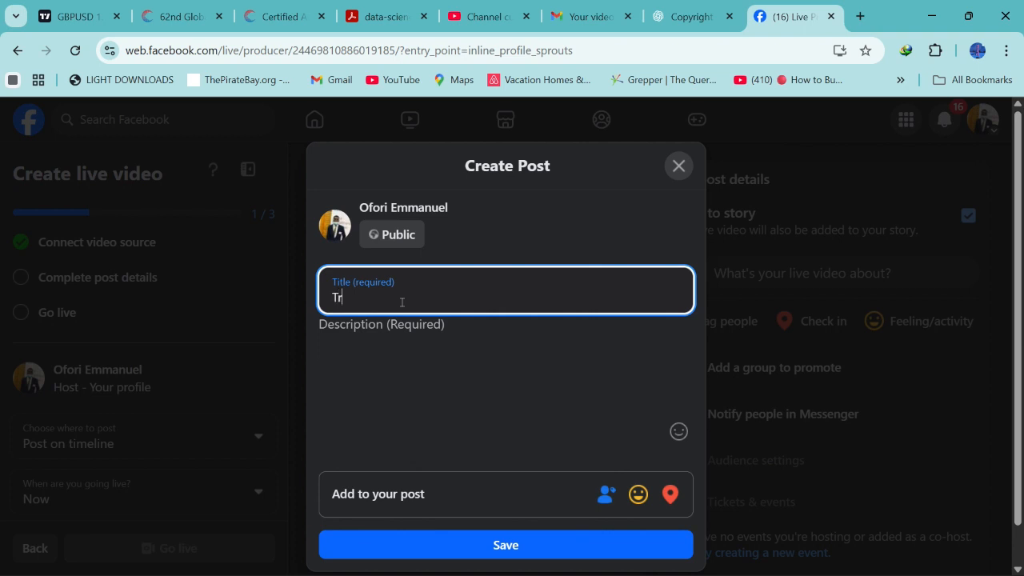
text(ial Streaming video)
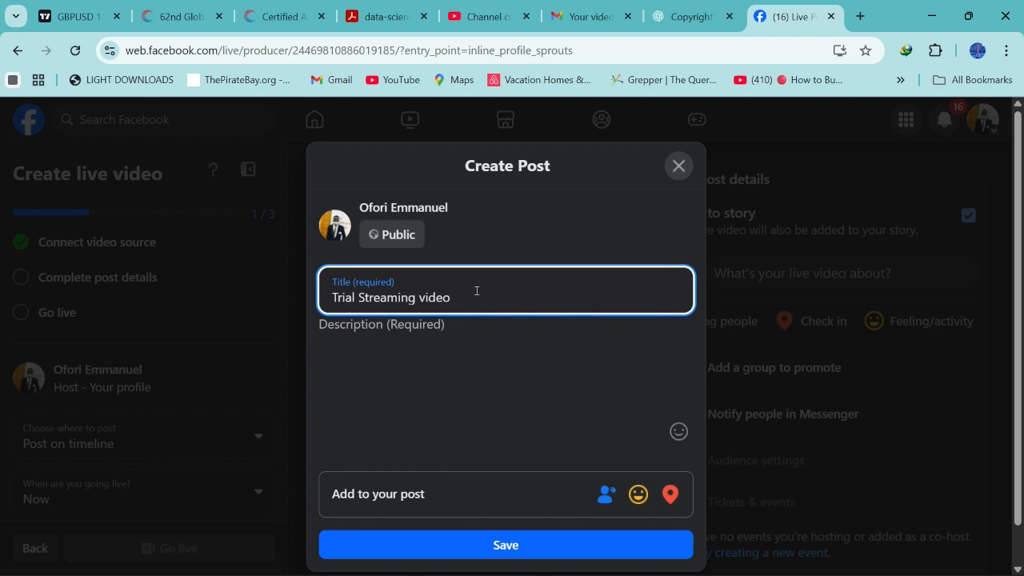
key(ctrl+a)
key(ctrl+v)
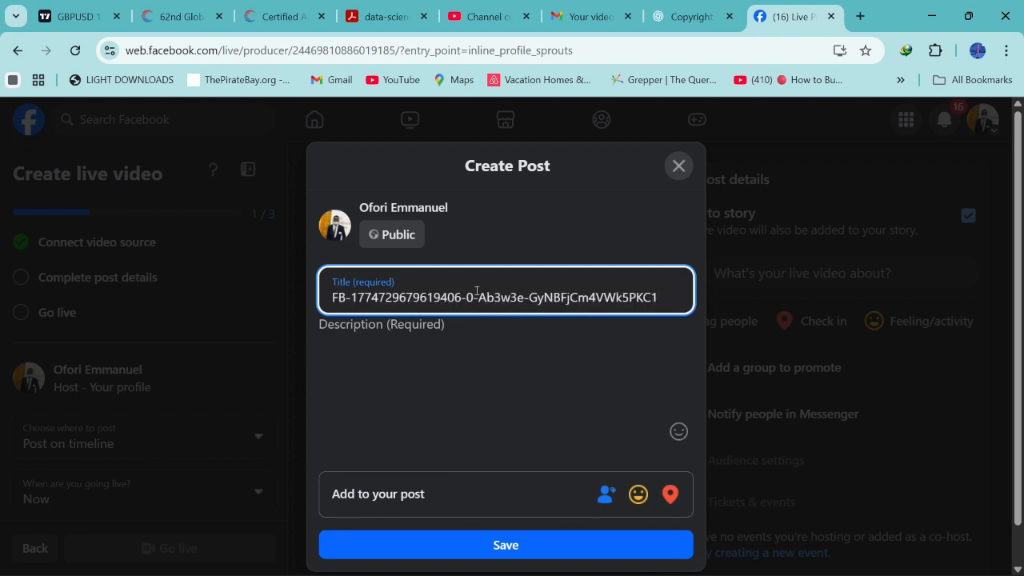
key(ctrl+z)
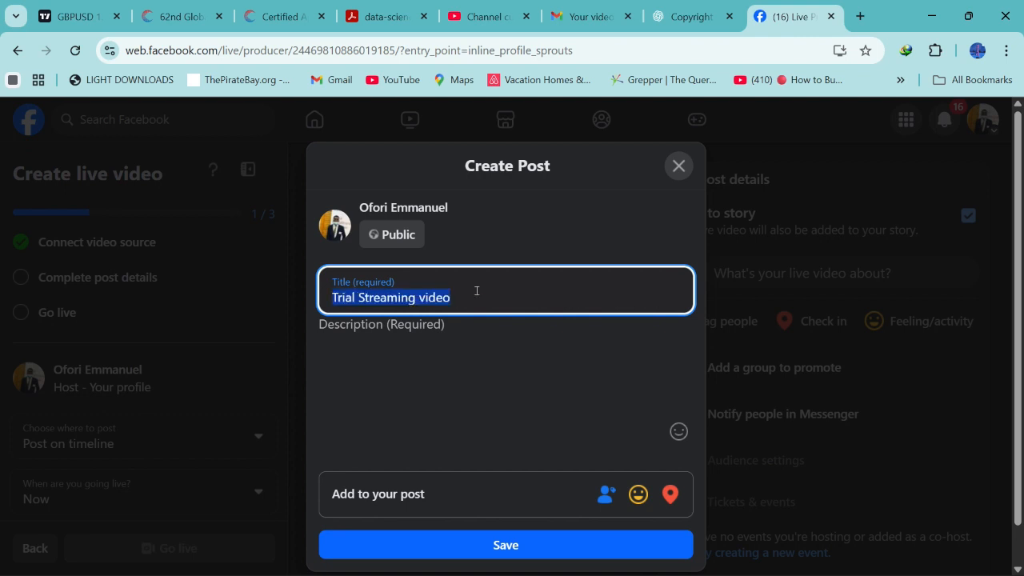
Paste "Trial Streaming video" as the post description and save the post details.
click(460, 329)
text(Trial Streaming video)
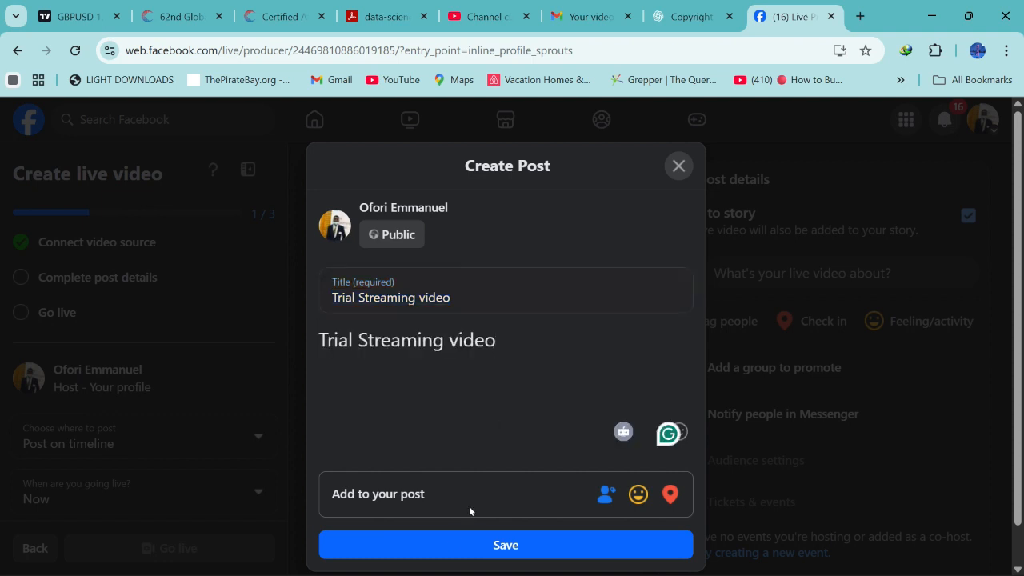
click(440, 553)
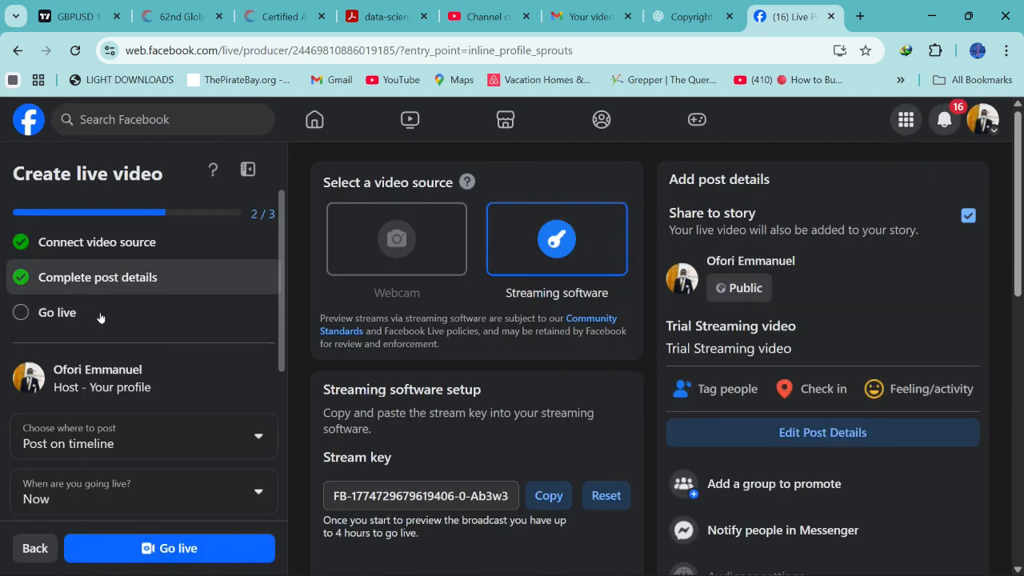
Review the timeline, timing and audience options and start the Facebook live broadcast.
scroll(213, 416, down, 2)
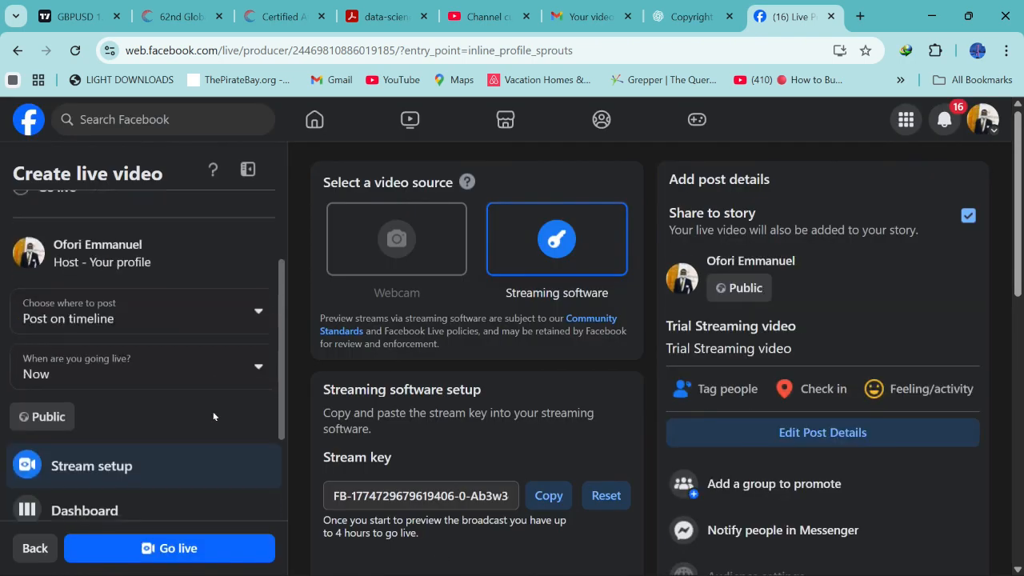
scroll(149, 416, down, 2)
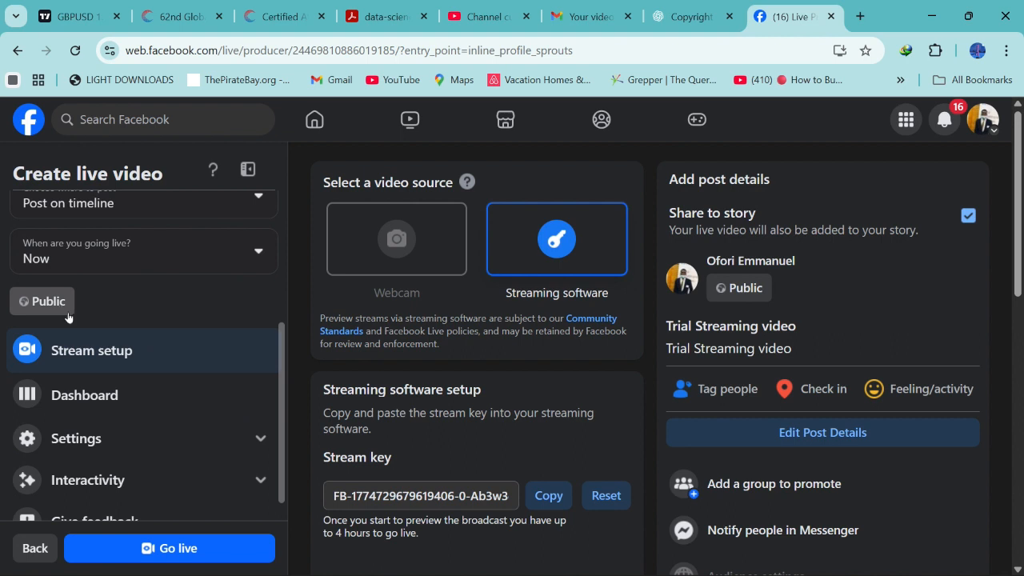
scroll(48, 397, up, 2)
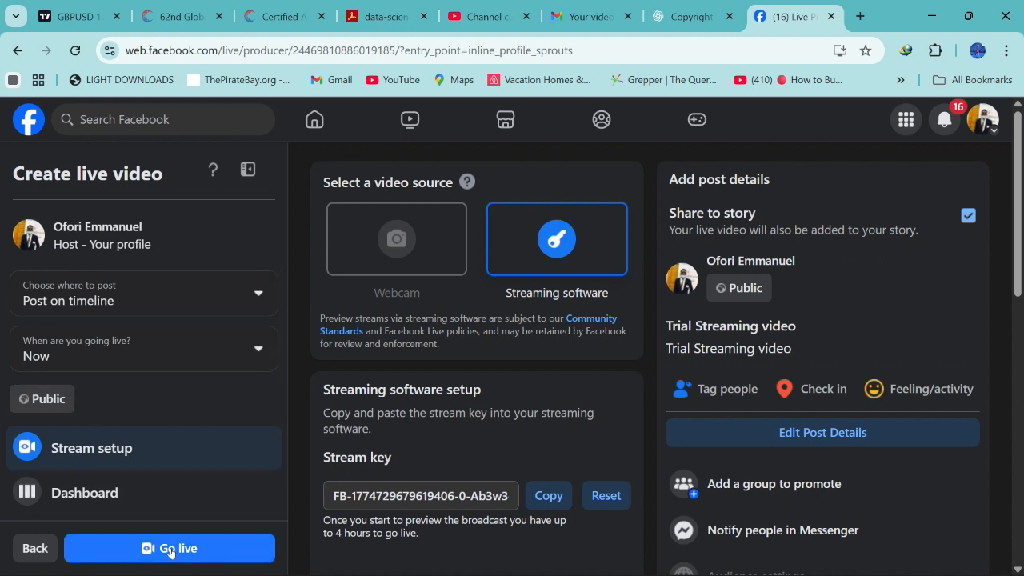
click(170, 548)
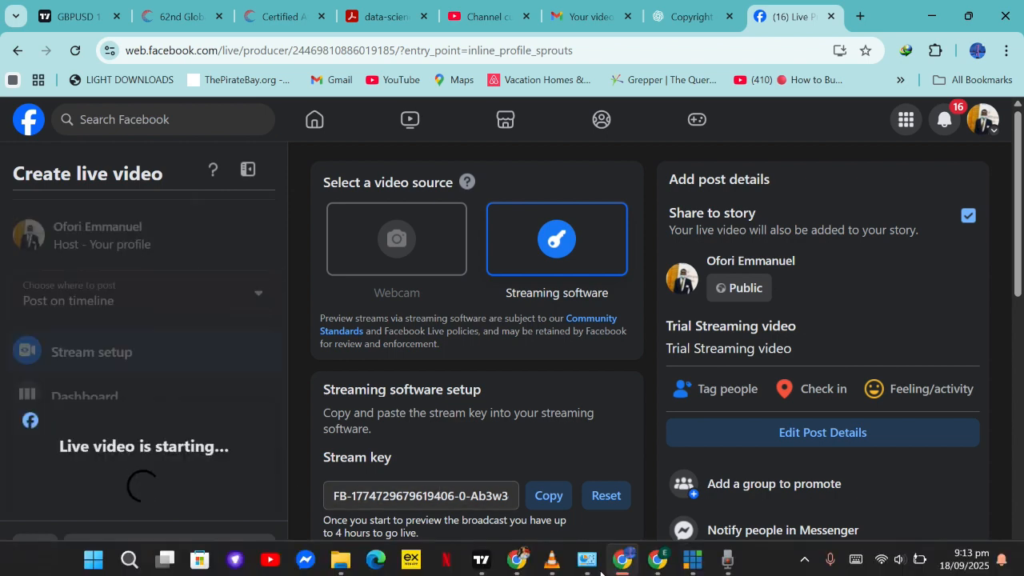
Switch to vMix, load Pin on Motion graphic_2.mp4 into the preview and send it to the output with Merge.
click(696, 558)
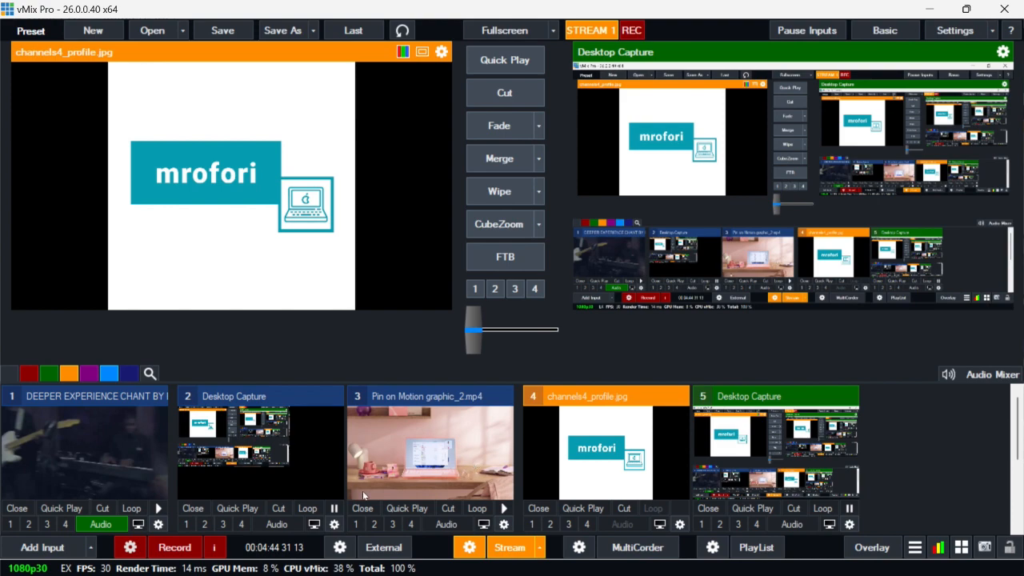
click(430, 445)
click(487, 159)
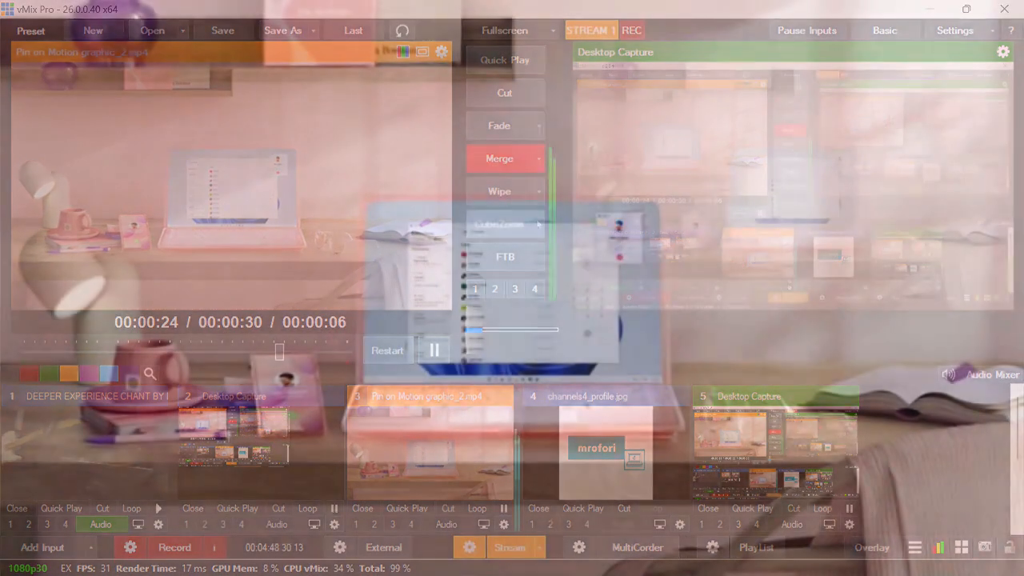